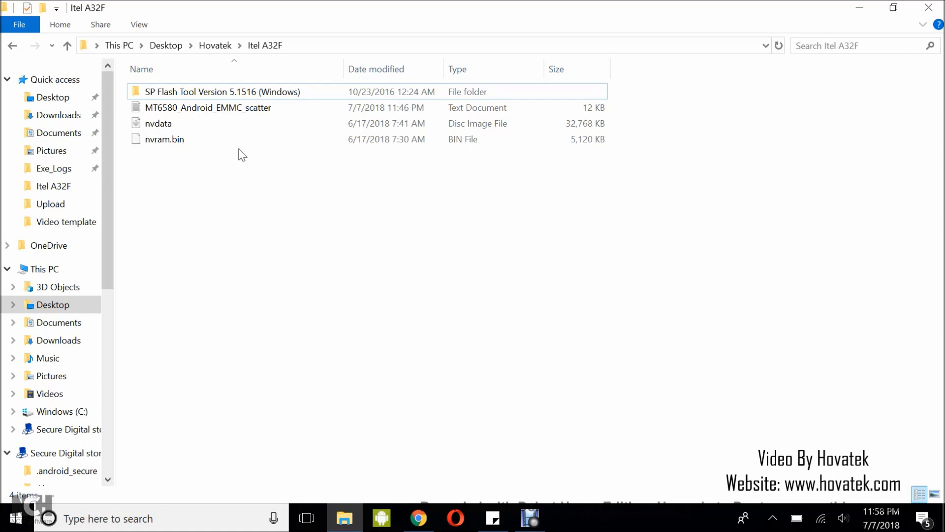
- Open the MT6580_Android_EMMC_scatter text file from the Itel A32F folder in Notepad++
click(158, 108)
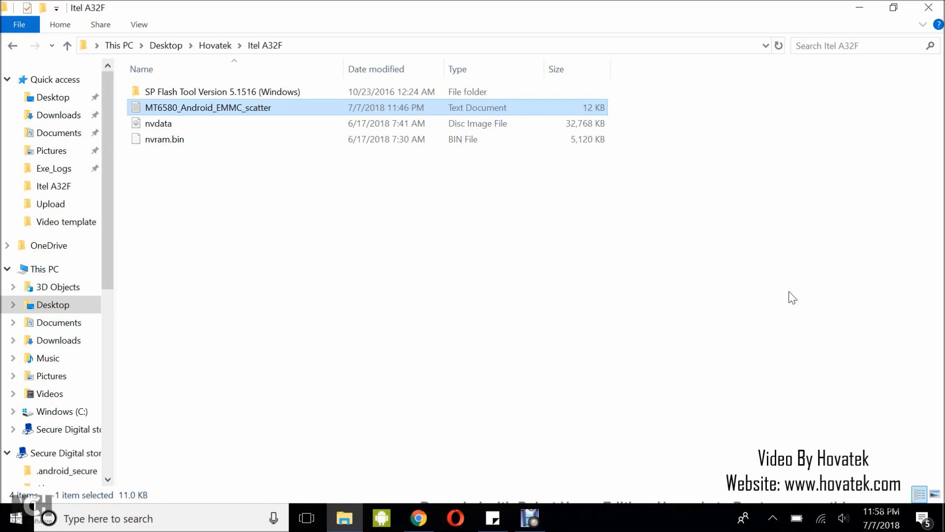
click(435, 248)
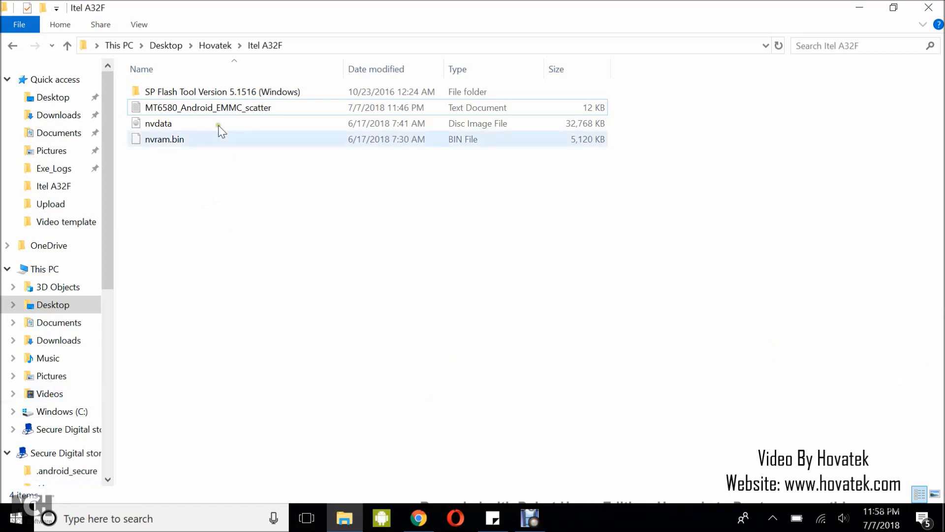
click(217, 110)
right_click(219, 113)
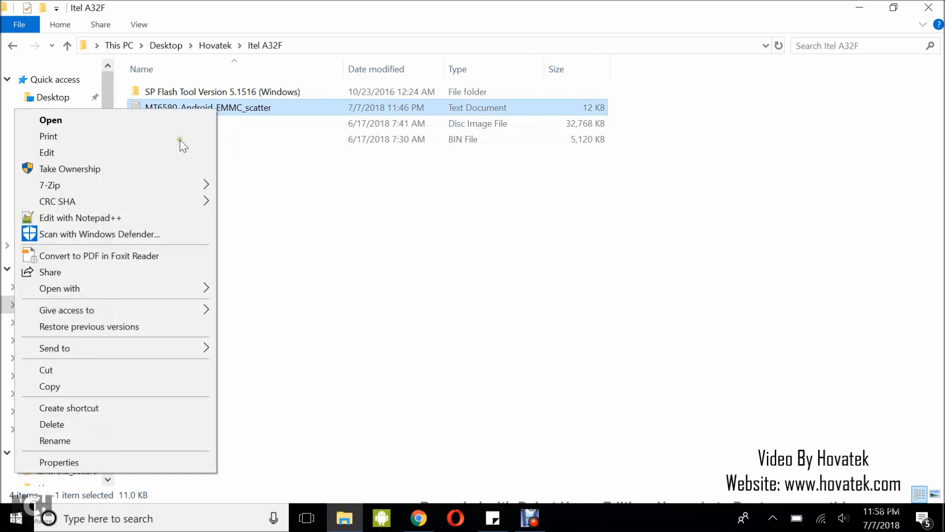
click(84, 218)
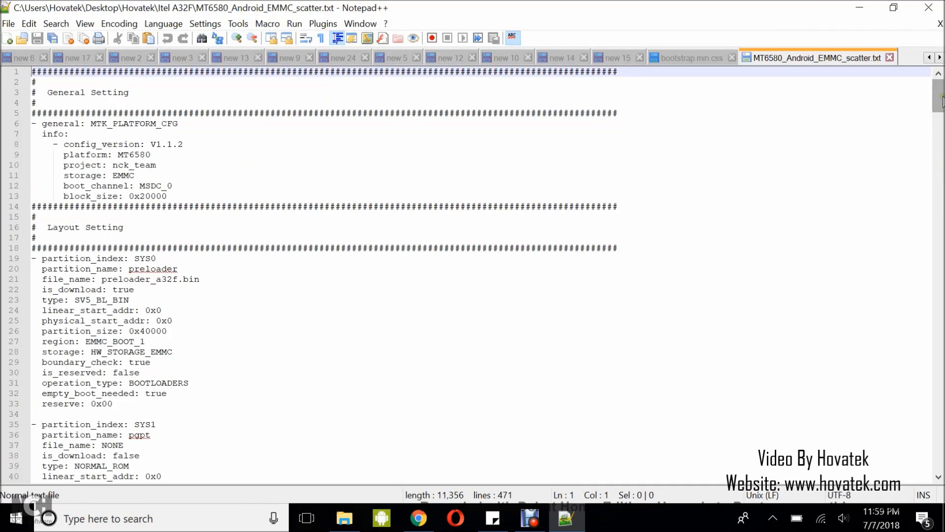
- Search the scatter file for nvram to locate that partition's entry
drag(939, 92, 936, 86)
drag(939, 102, 939, 90)
key(ctrl+f)
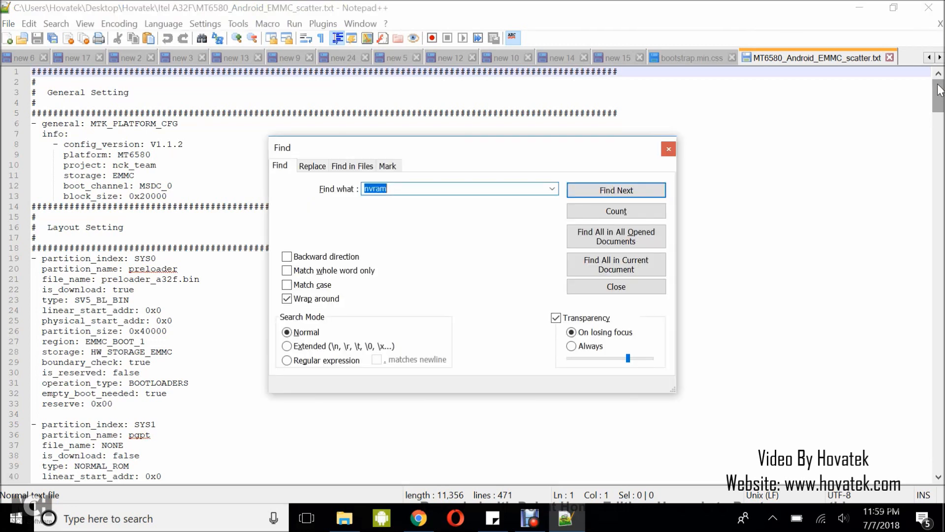
text(nvram)
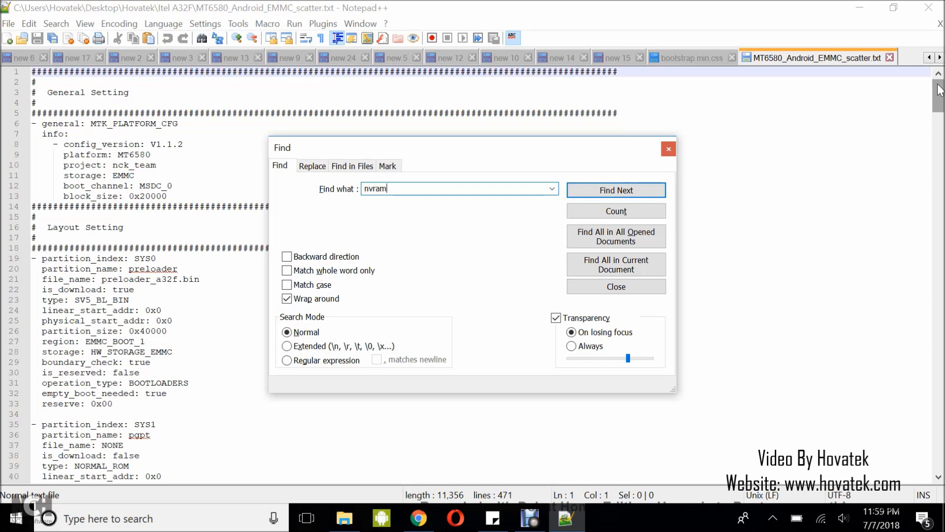
key(Return)
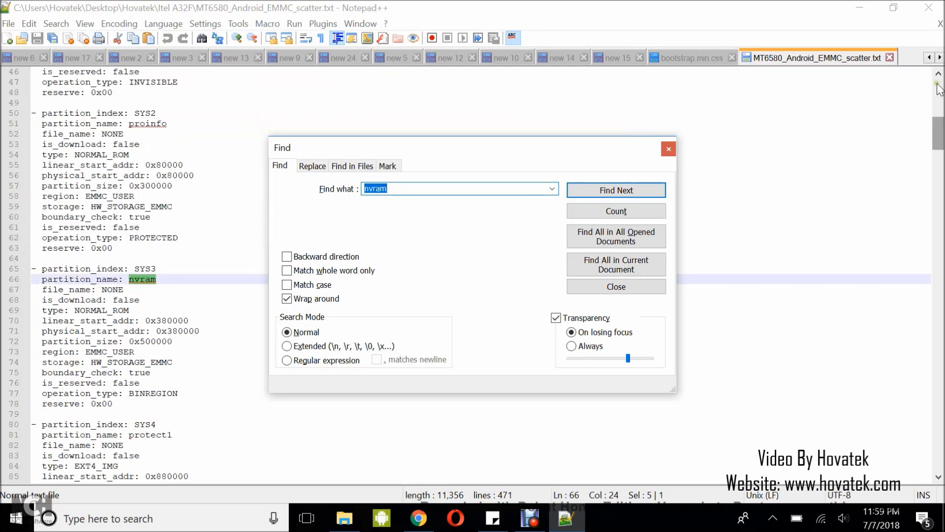
drag(512, 150, 512, 159)
click(669, 158)
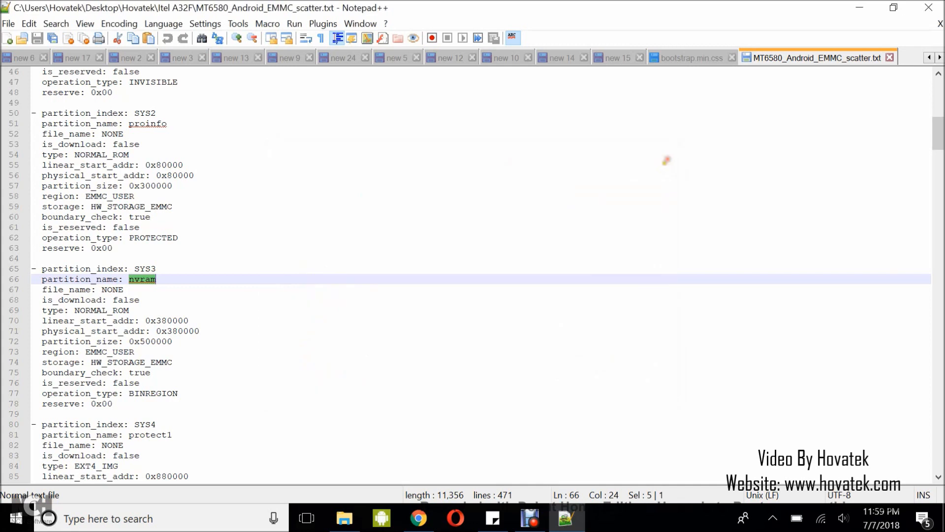
- Set is_download to true in the nvram partition entry
drag(42, 301, 142, 299)
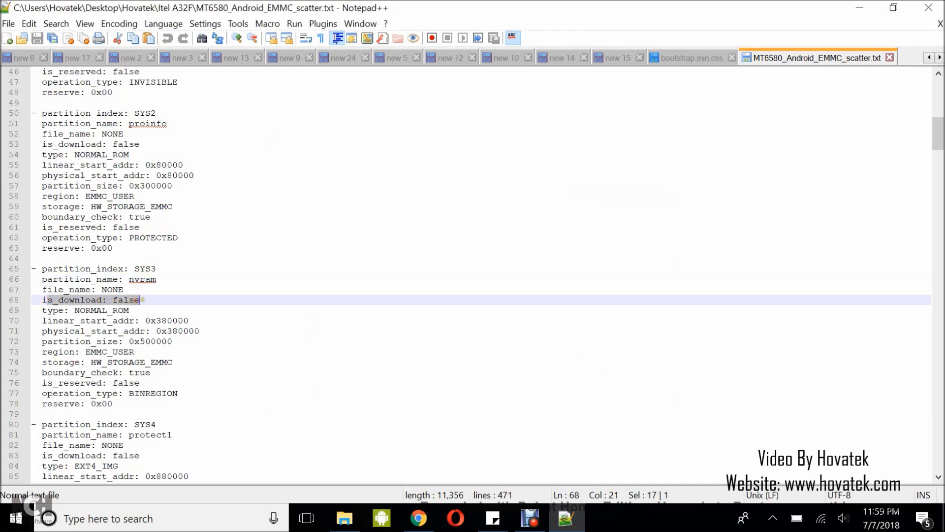
click(141, 300)
key(BackSpace)
key(BackSpace)
key(BackSpace)
key(BackSpace)
key(BackSpace)
text(true)
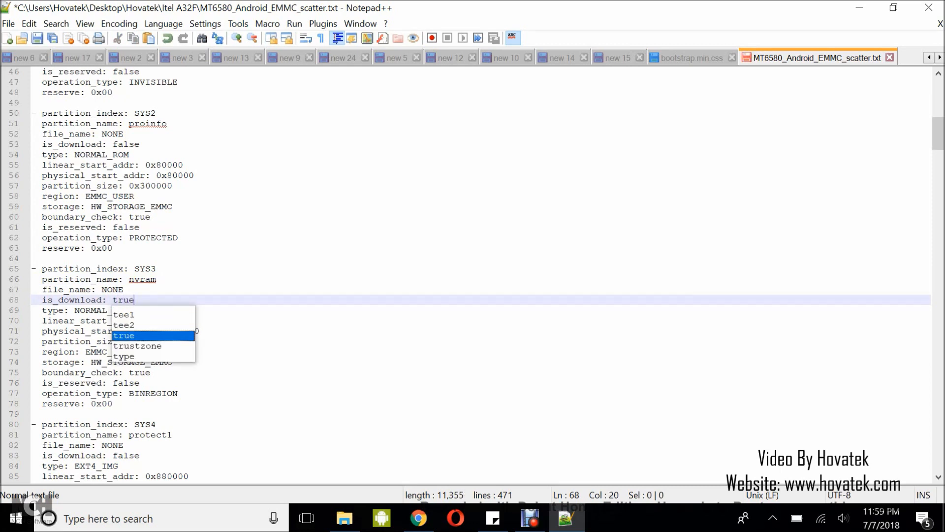
click(222, 336)
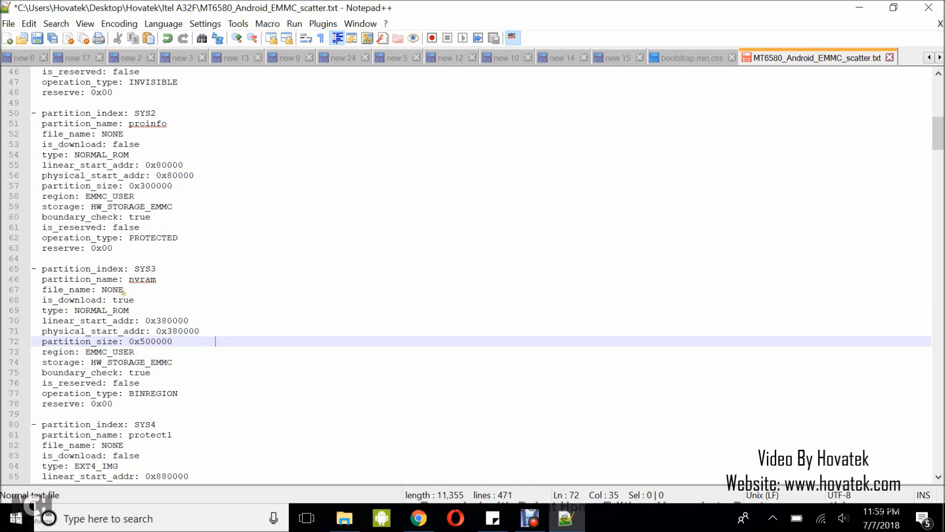
- Set the file_name of the nvram partition entry to nvram.bin, matching the backup file in the Itel A32F folder
drag(127, 290, 102, 290)
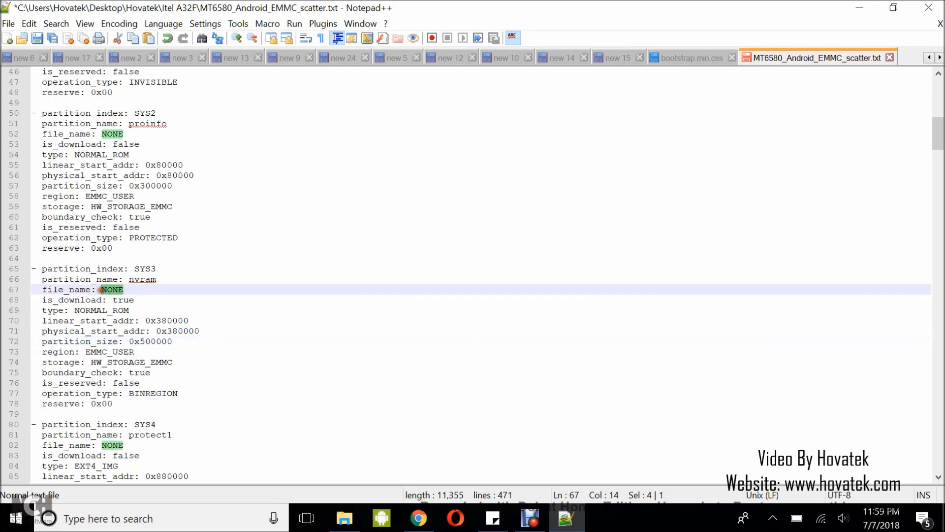
click(345, 518)
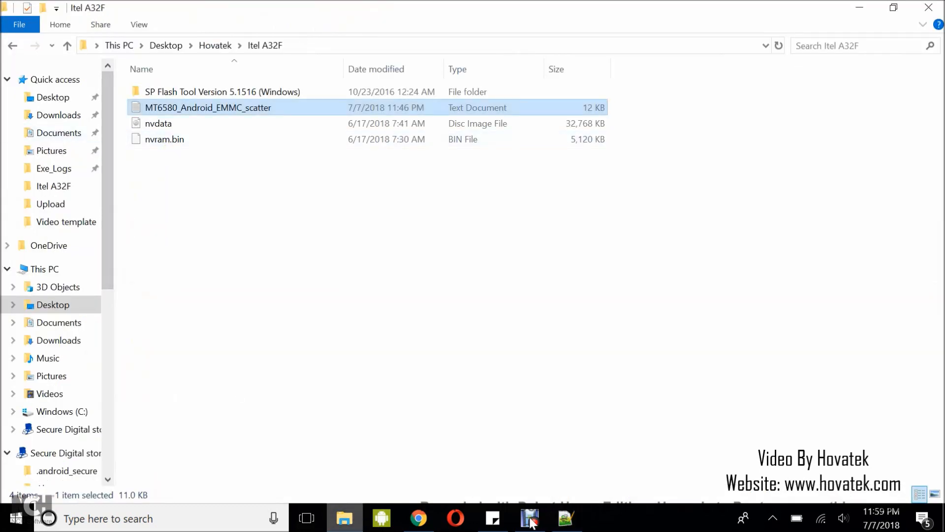
click(566, 518)
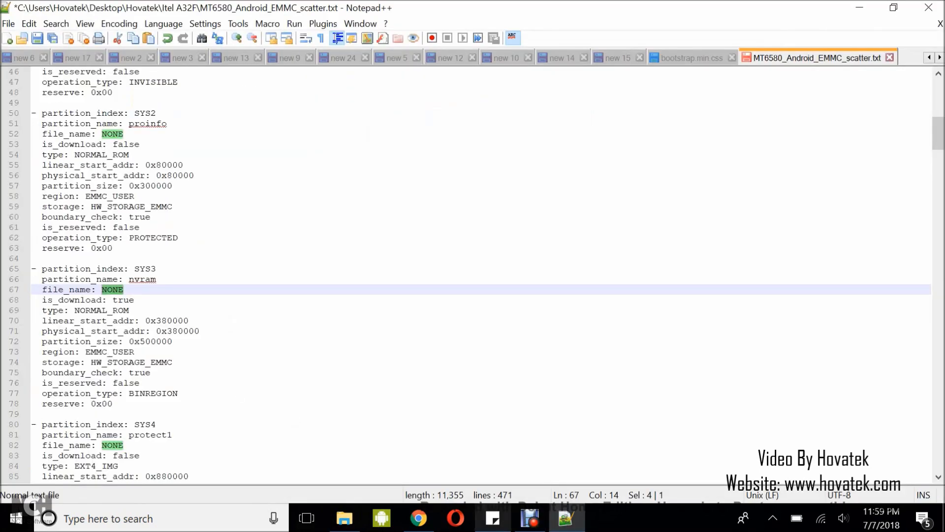
text(nvram.bin)
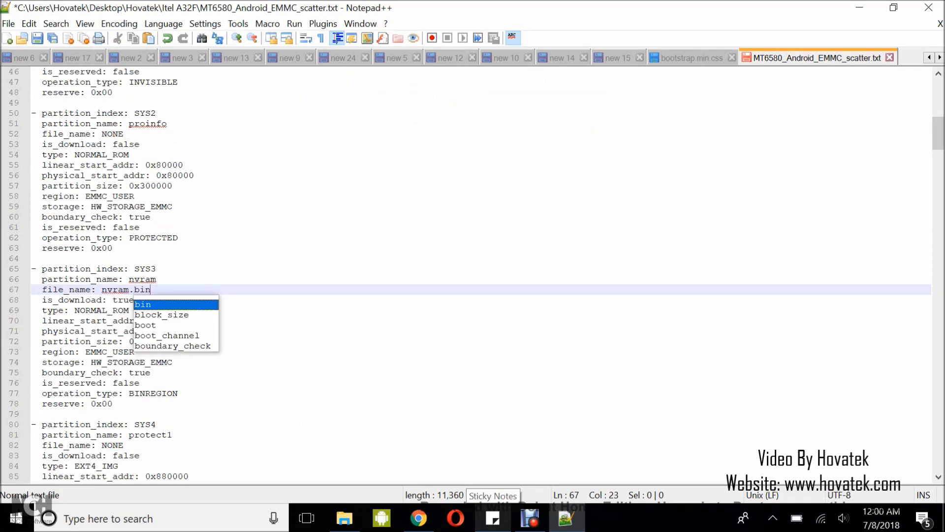
click(204, 291)
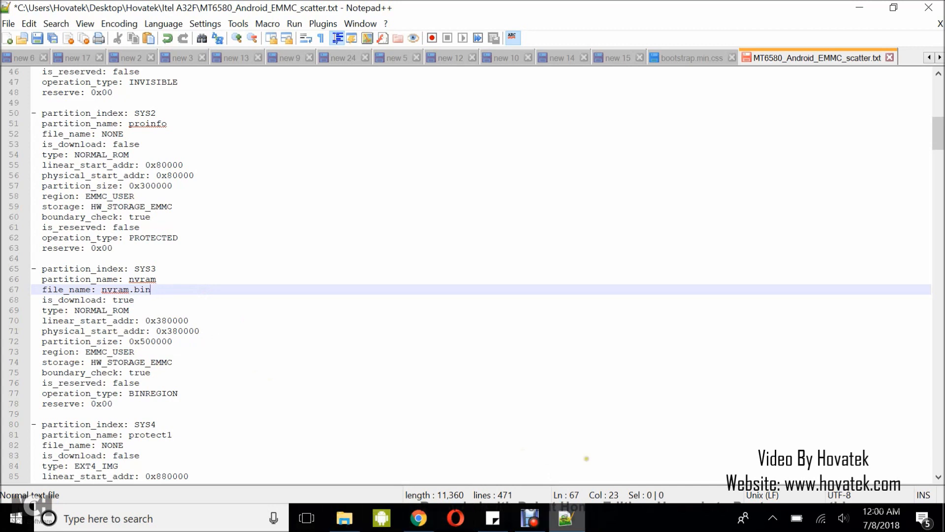
click(318, 254)
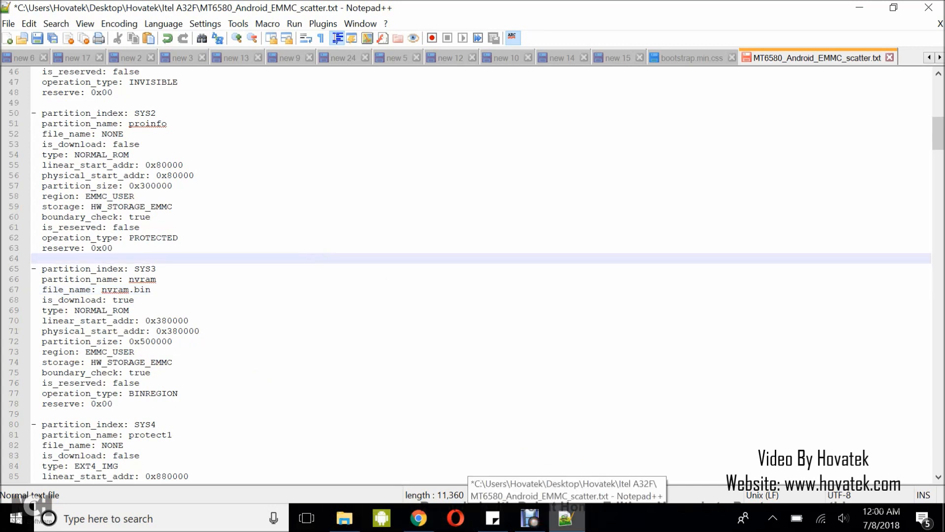
- Find the nvdata partition entry in the scatter file and set its is_download value to true
key(ctrl+f)
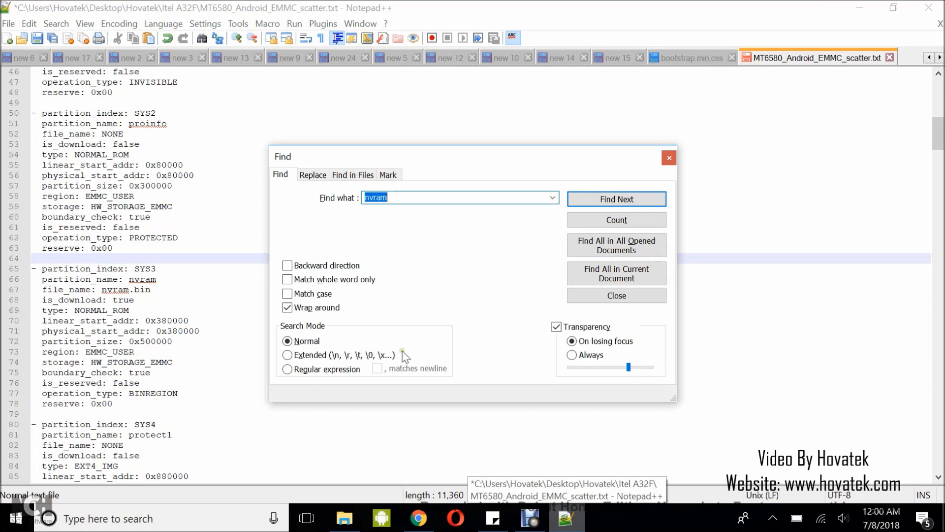
text(nvdata)
key(Return)
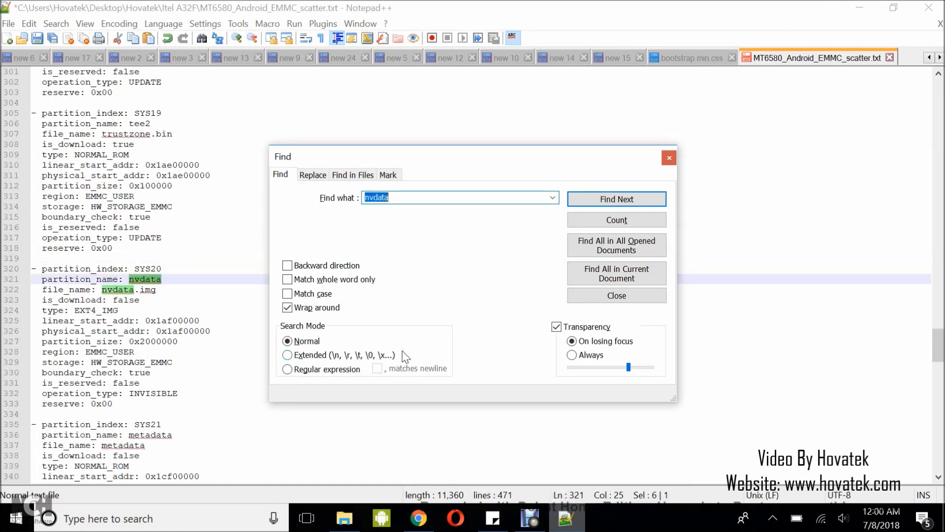
key(Escape)
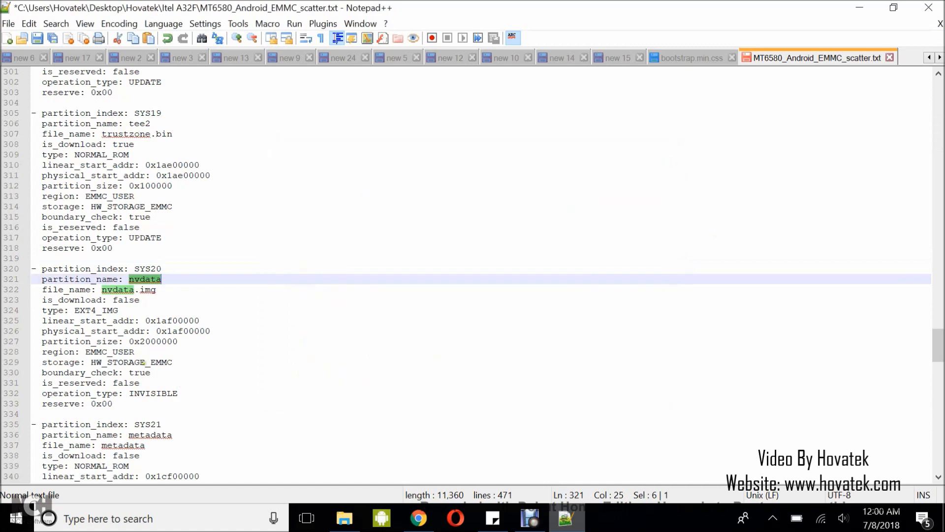
drag(42, 298, 112, 300)
click(143, 300)
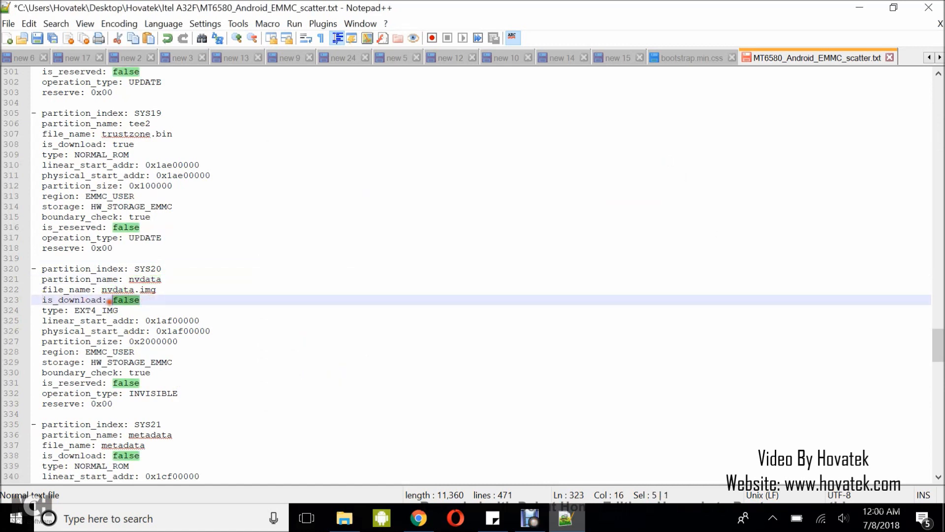
text(true)
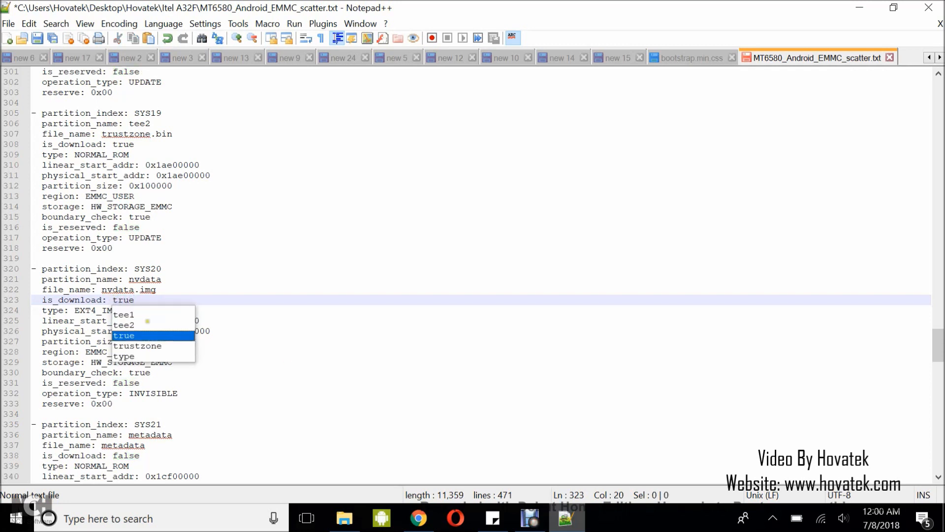
click(302, 360)
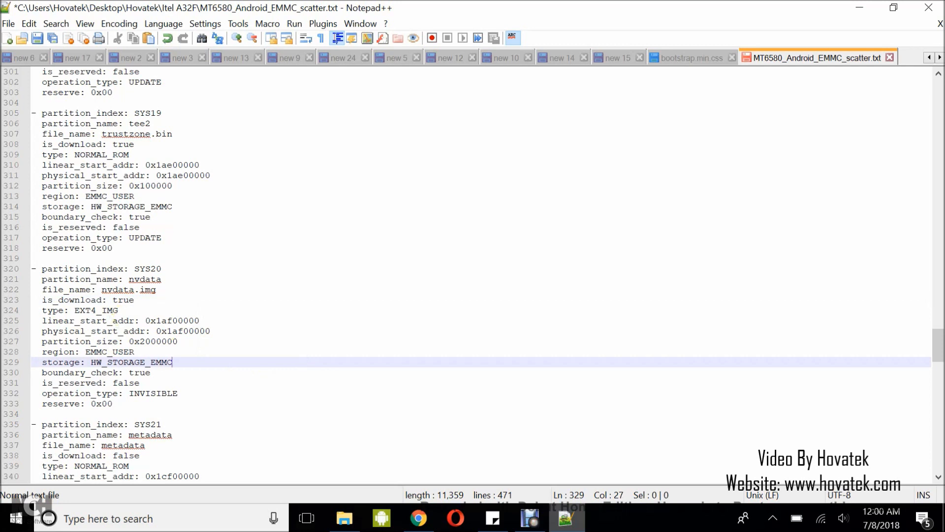
- Check the file_name of the nvdata entry, save and close the scatter file, and minimize the editor
drag(156, 289, 101, 290)
click(139, 306)
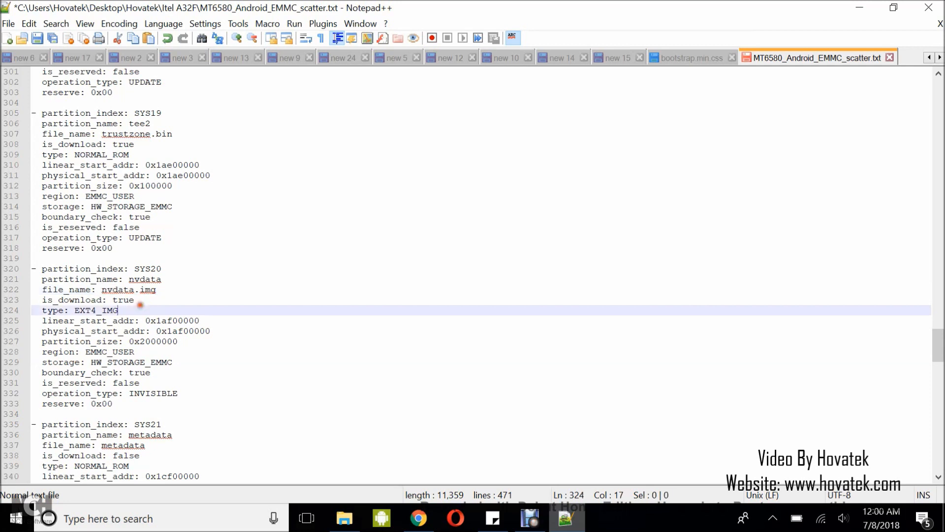
click(187, 293)
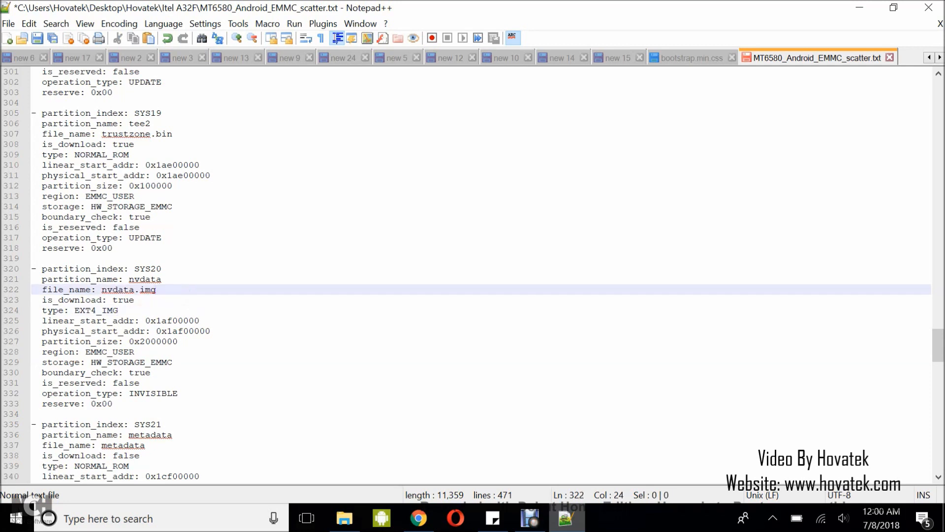
key(ctrl+s)
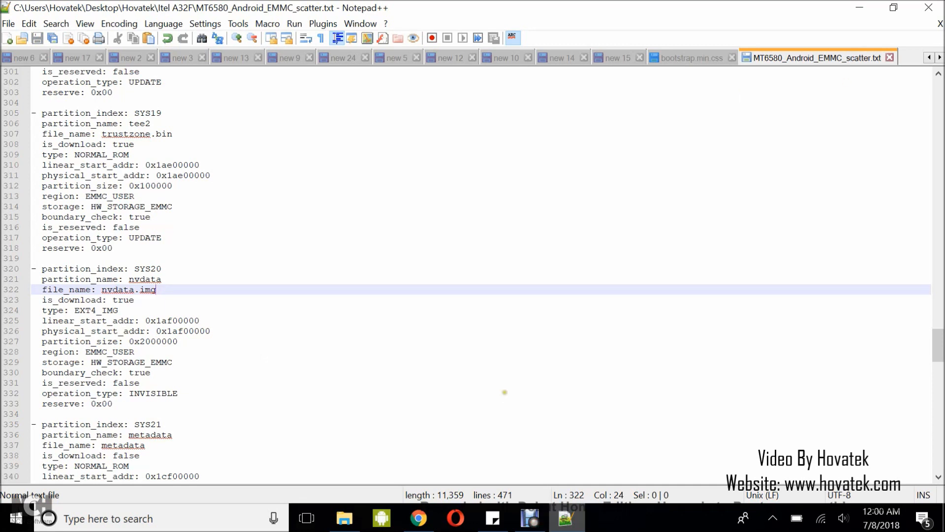
click(890, 58)
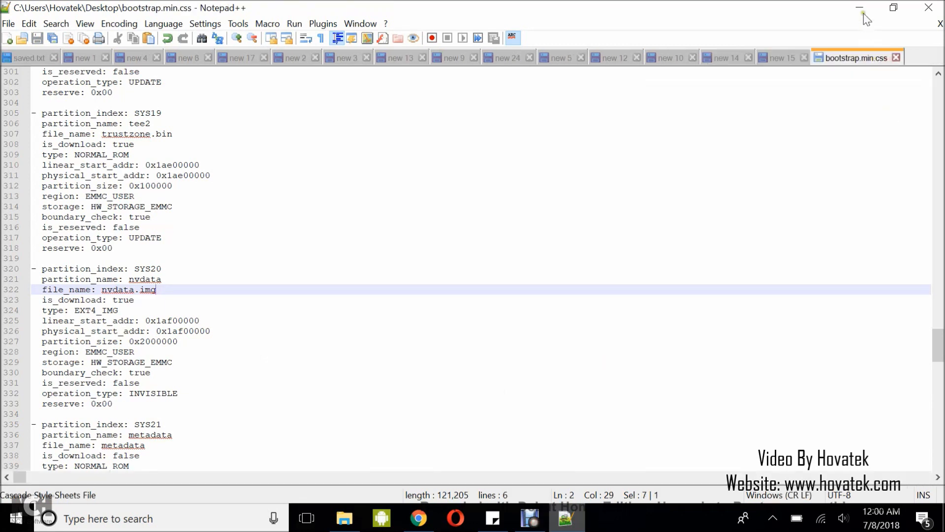
click(860, 7)
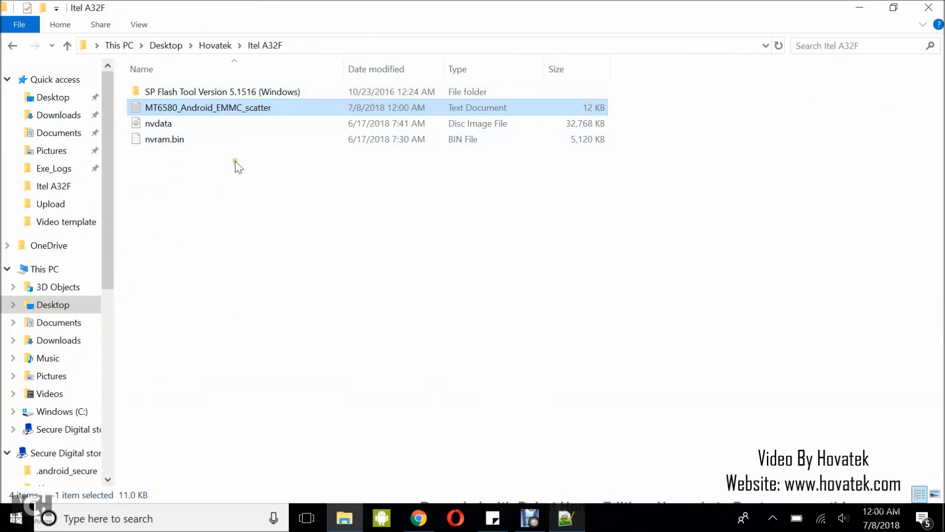
- Launch flash_tool from the SP Flash Tool Version 5.1516 (Windows) folder and move its window toward the middle of the desktop
double_click(225, 92)
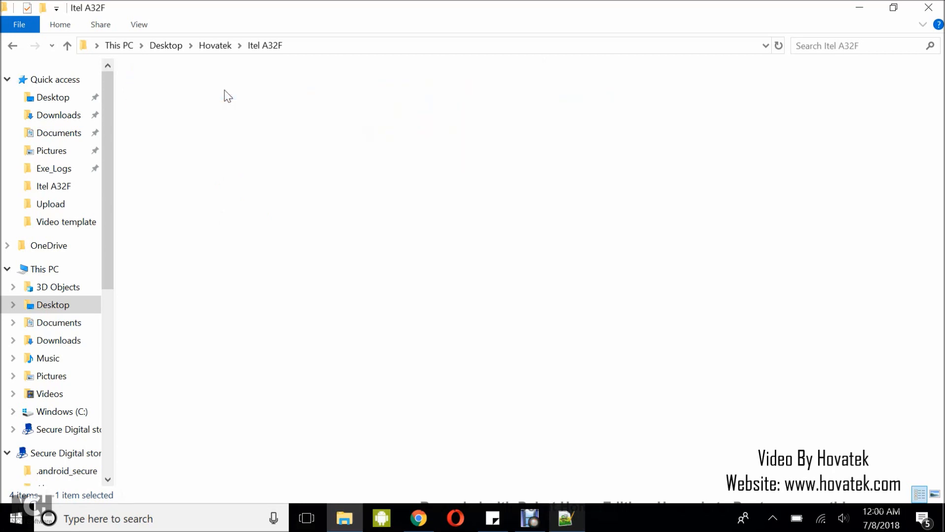
drag(940, 170, 941, 301)
scroll(238, 334, up, 2)
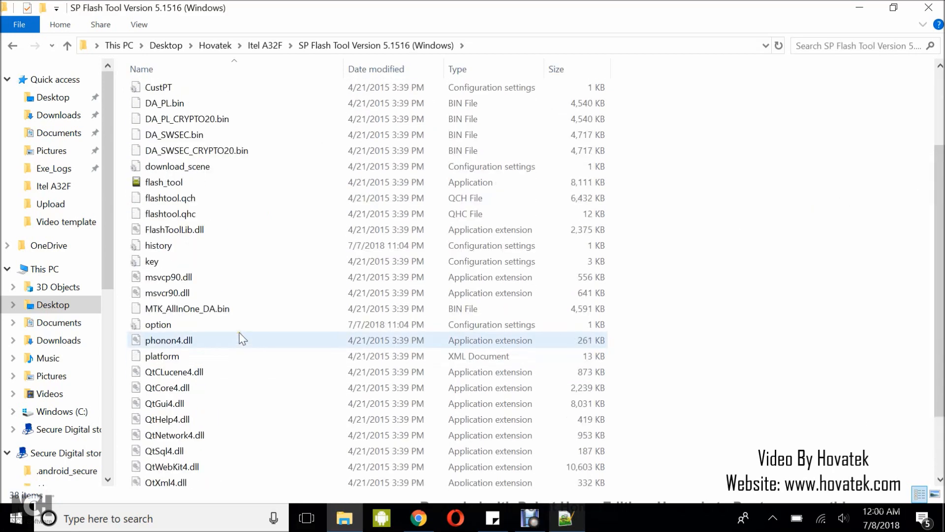
double_click(169, 185)
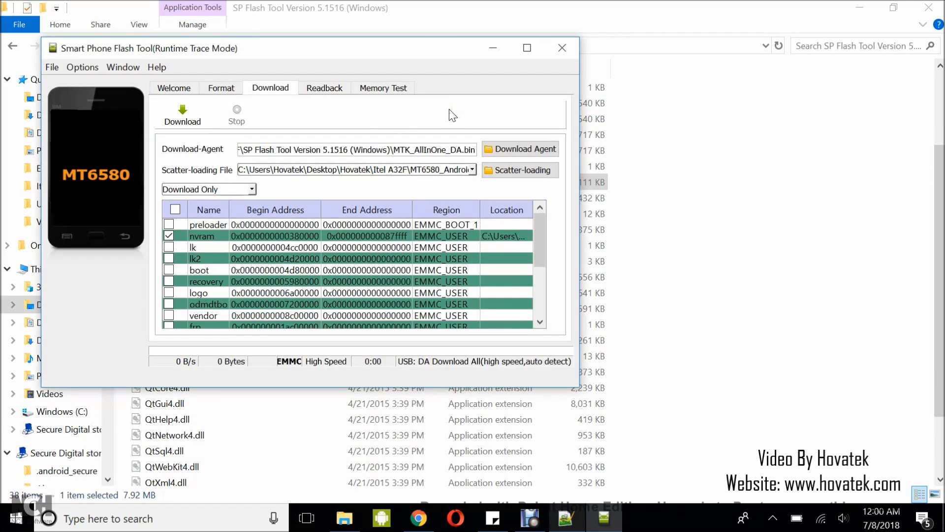
drag(398, 54, 507, 87)
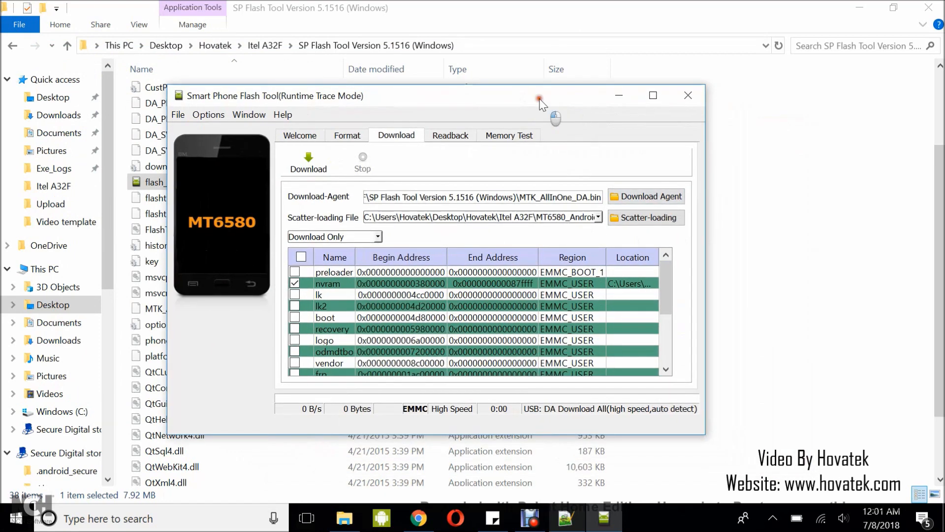
drag(552, 100, 553, 92)
- Load MT6580_Android_EMMC_scatter as the scatter file and check the nvram and nvdata entries in the partition list
click(652, 209)
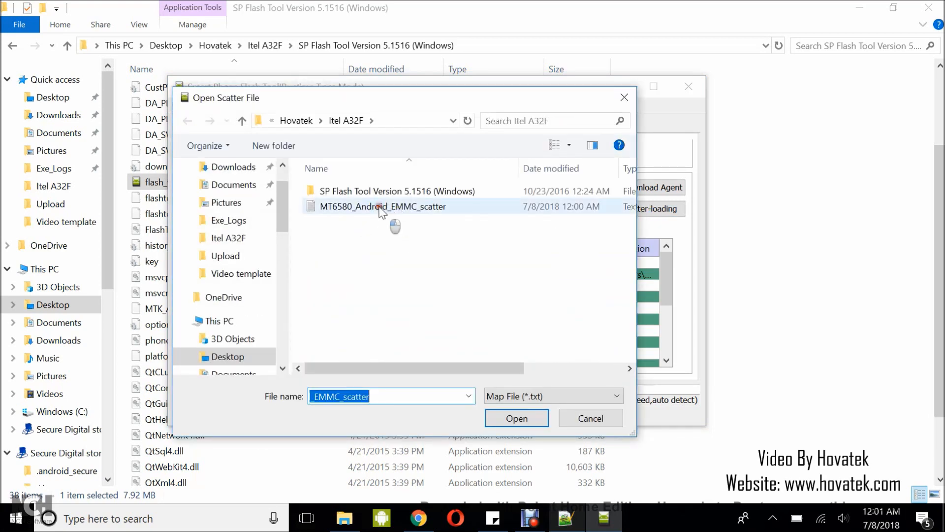
click(390, 217)
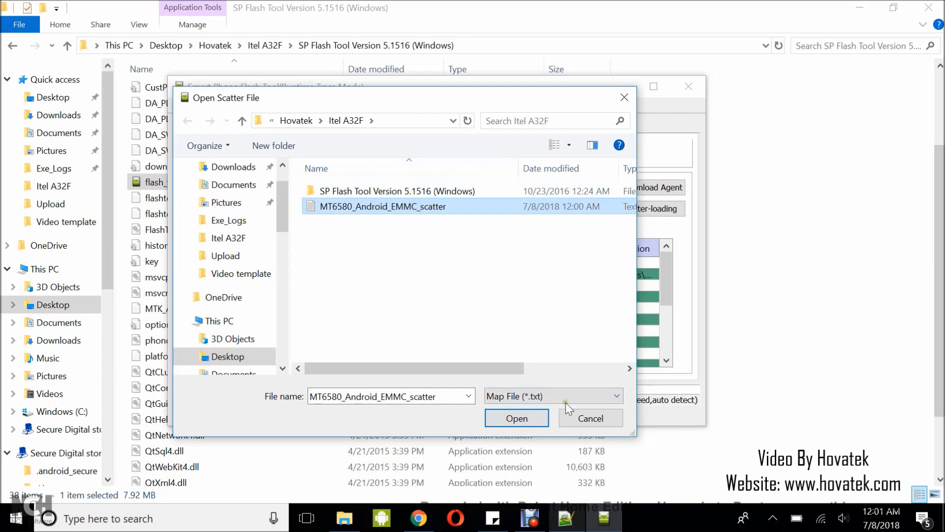
click(522, 420)
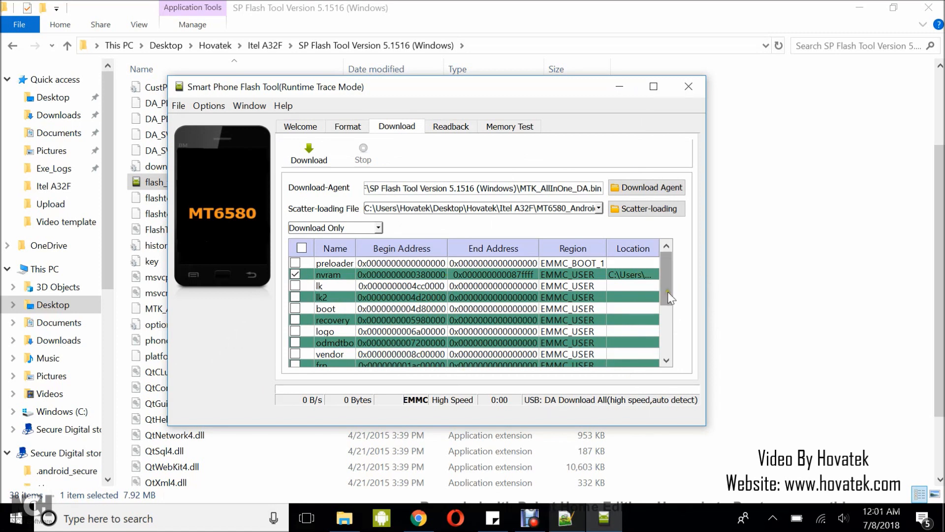
scroll(668, 320, down, 3)
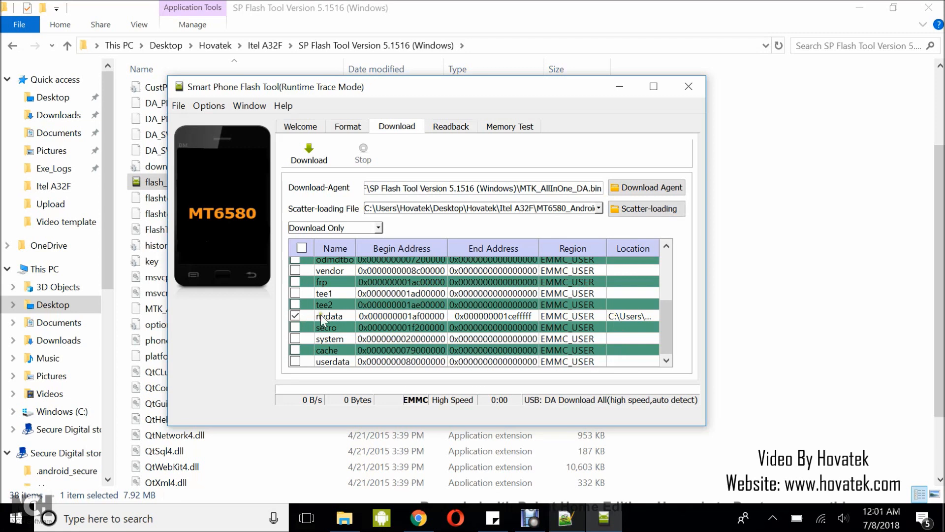
click(664, 333)
drag(664, 333, 665, 273)
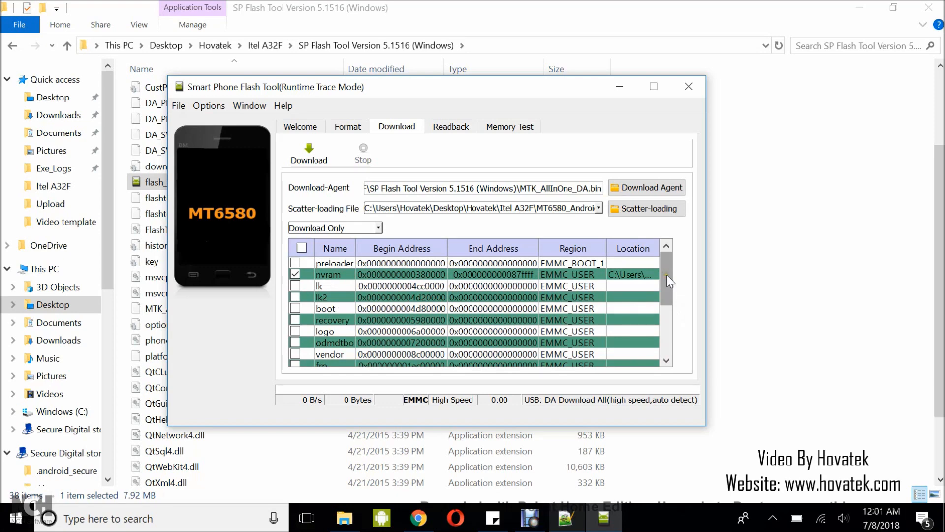
- Flash the selected nvram and nvdata partitions to the phone in Download Only mode and close the flash tool
click(309, 160)
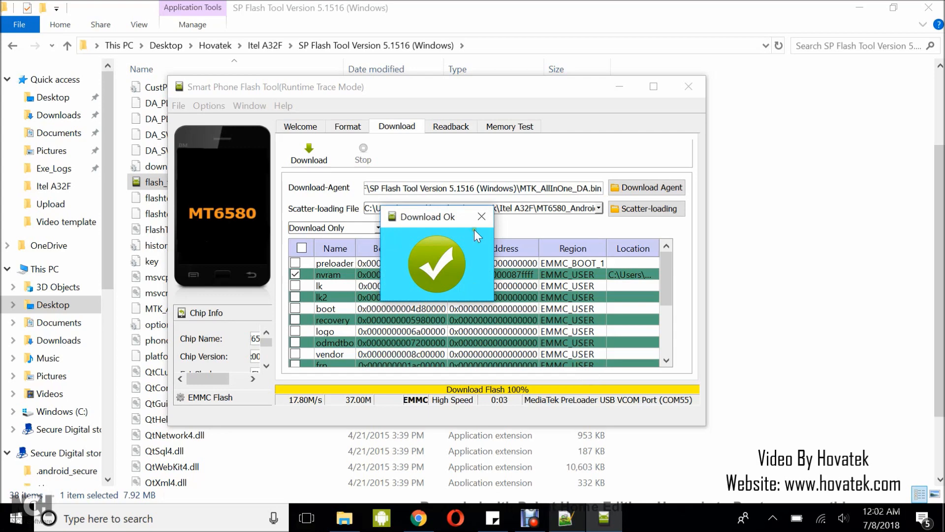
click(483, 216)
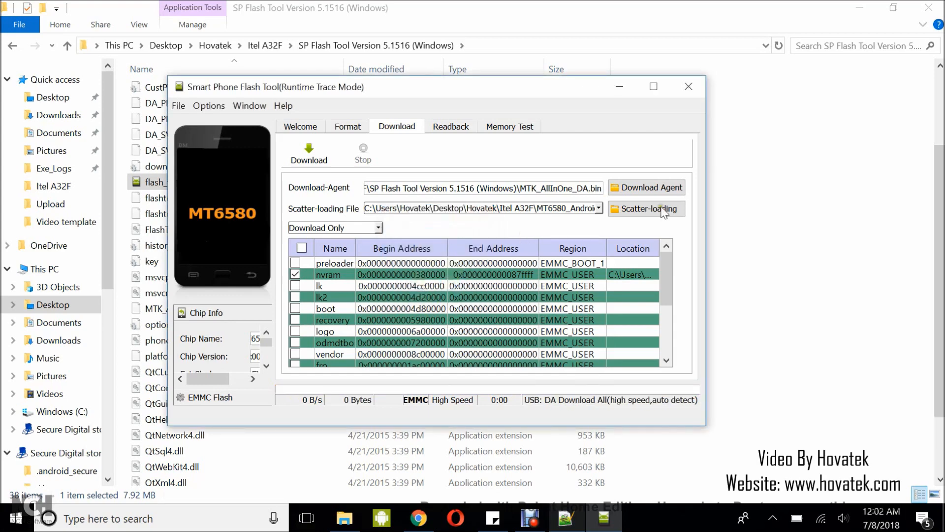
click(688, 87)
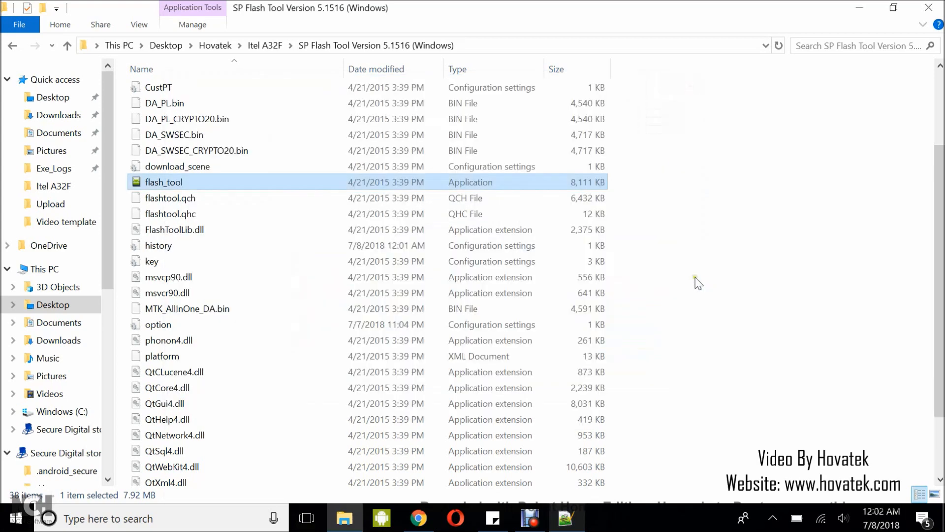